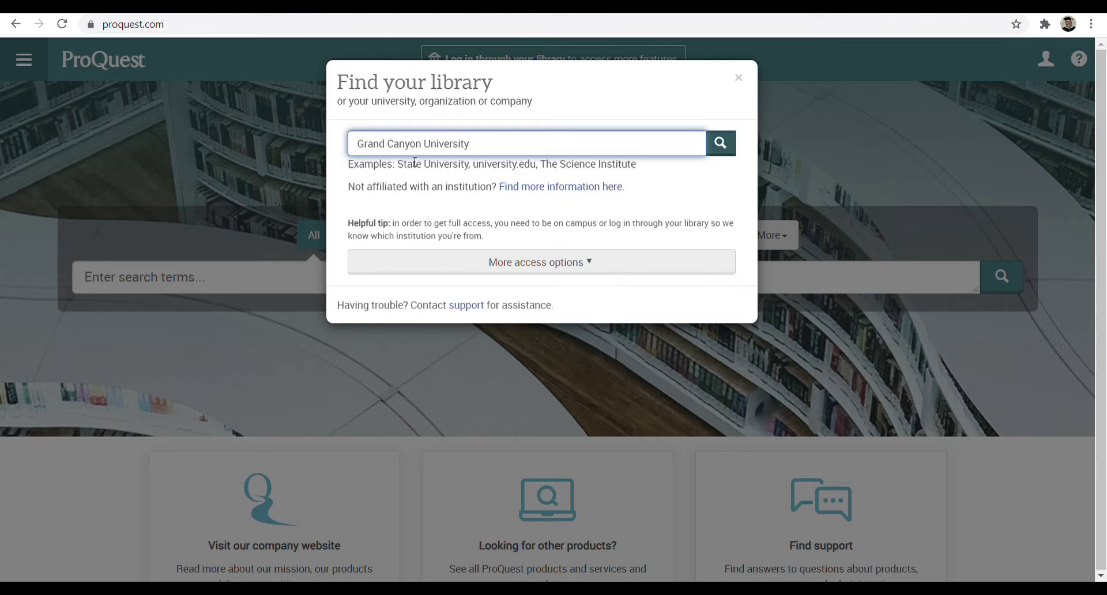
# Find Grand Canyon University in the library finder and log in through its library access.
pyautogui.click(723, 151)
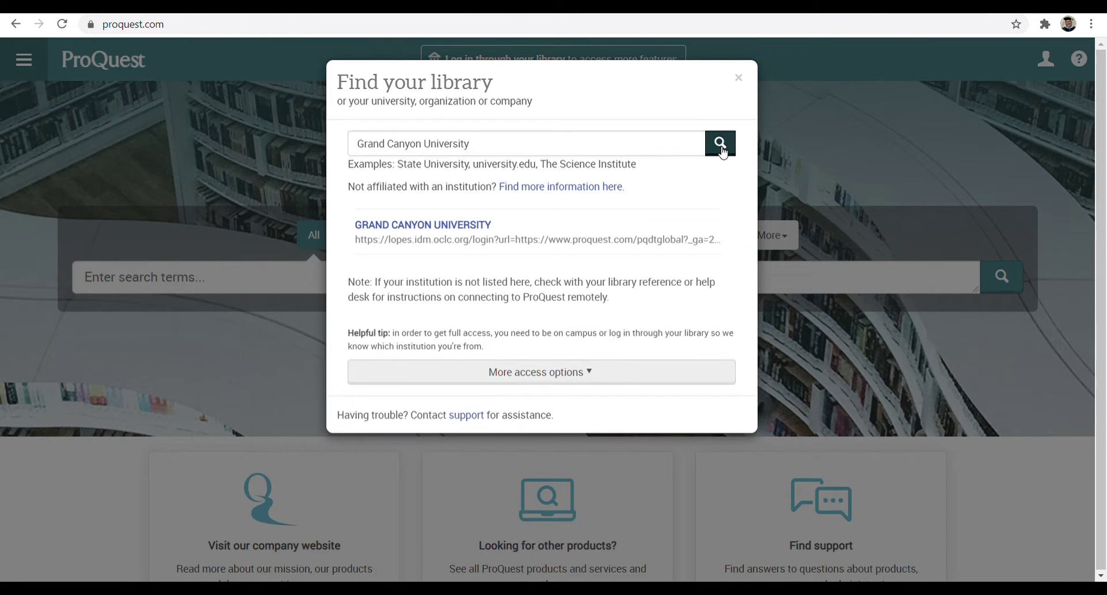
pyautogui.click(449, 230)
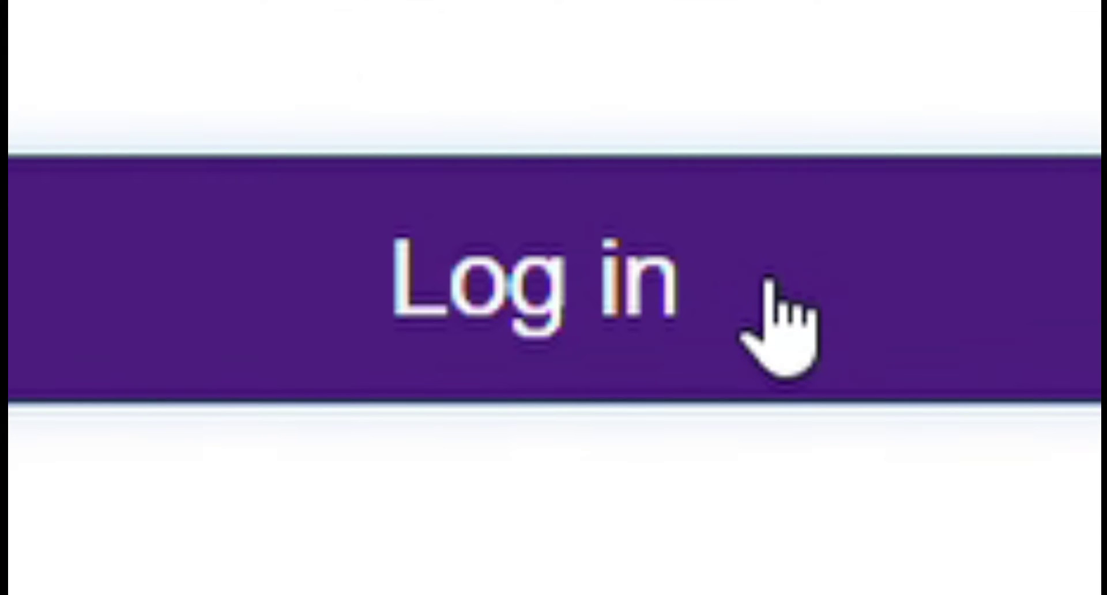
pyautogui.click(577, 369)
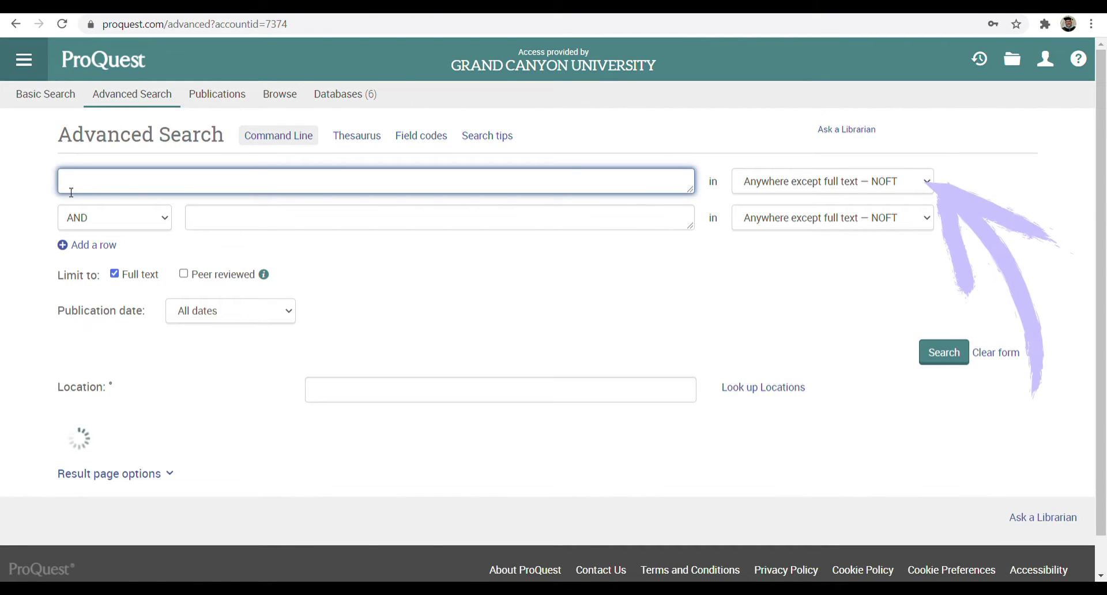
# Run an advanced full-text search for the dissertation author's surname in the Author — AU field.
pyautogui.click(929, 183)
pyautogui.click(831, 394)
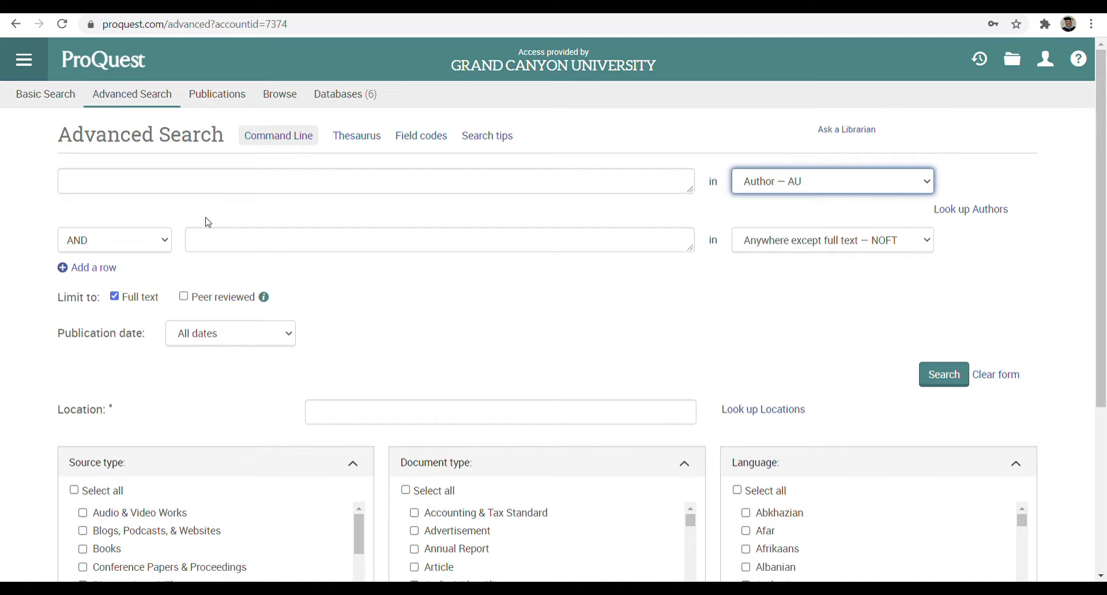
pyautogui.click(225, 186)
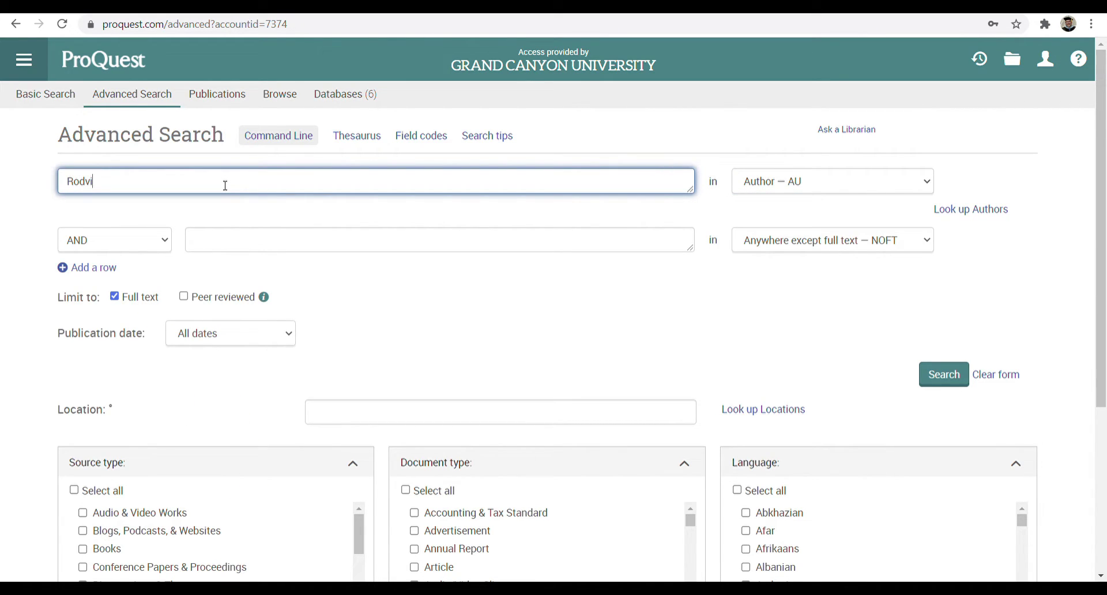
pyautogui.click(927, 369)
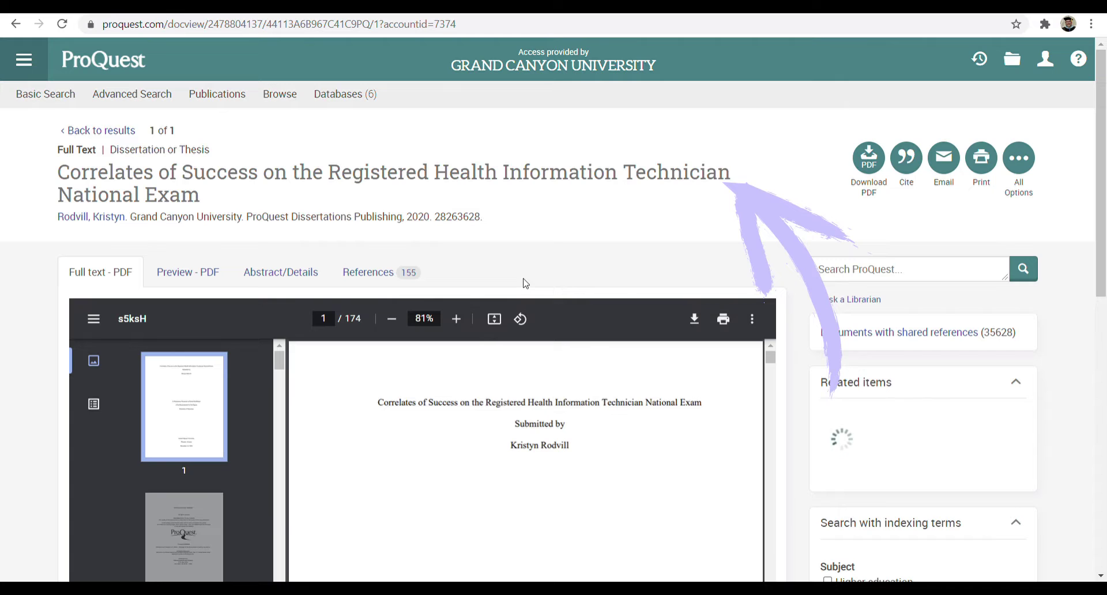
# Generate the dissertation's citation in APA 7th (basic) - No Case Changes (No Title Casing), DOI: empty, and open all document options.
pyautogui.click(908, 167)
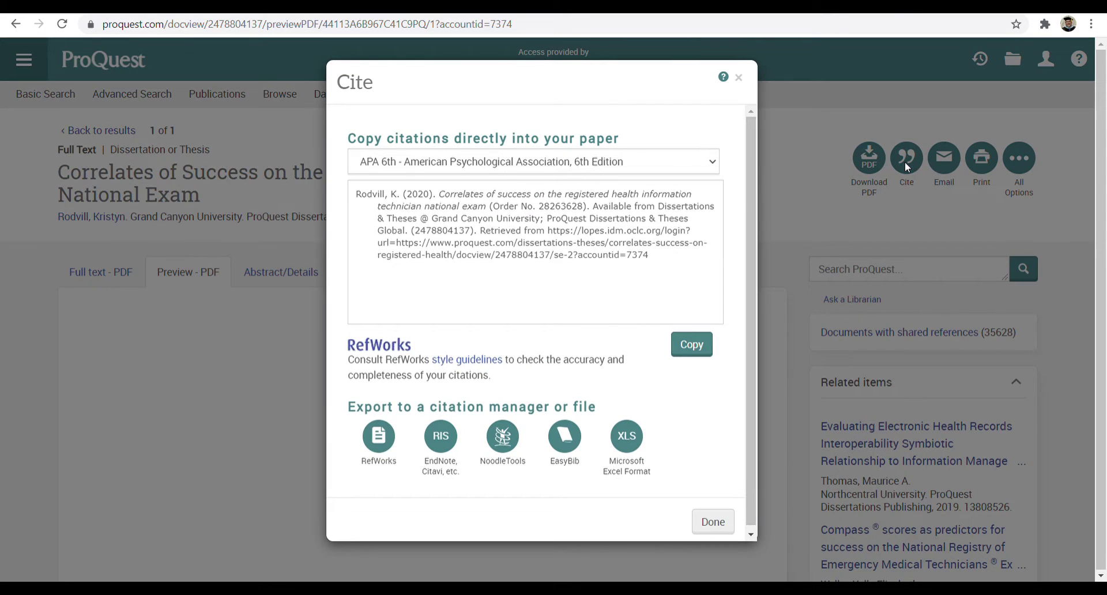
pyautogui.click(699, 161)
pyautogui.click(598, 330)
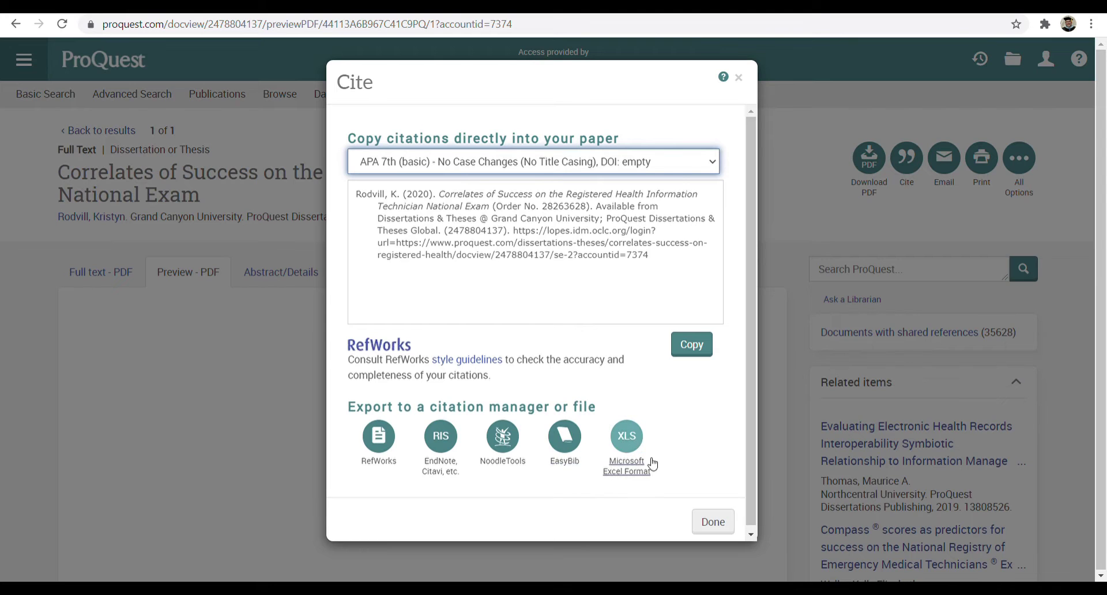
pyautogui.click(714, 522)
pyautogui.click(1017, 156)
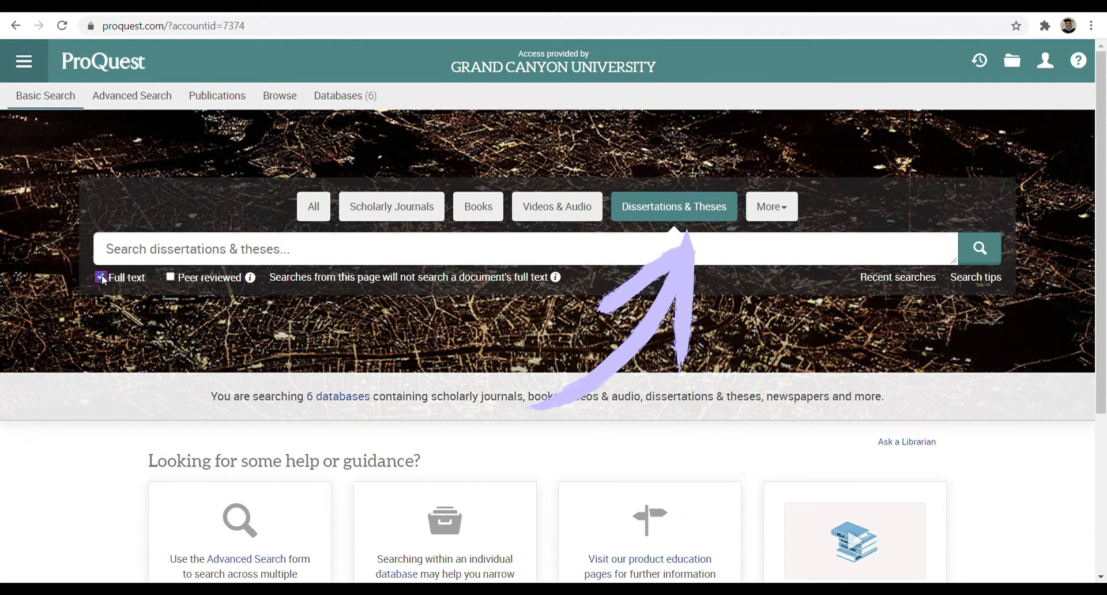
# Limit the searched databases to Dissertations & Theses @ Grand Canyon University and ProQuest Dissertations & Theses Global.
pyautogui.click(345, 102)
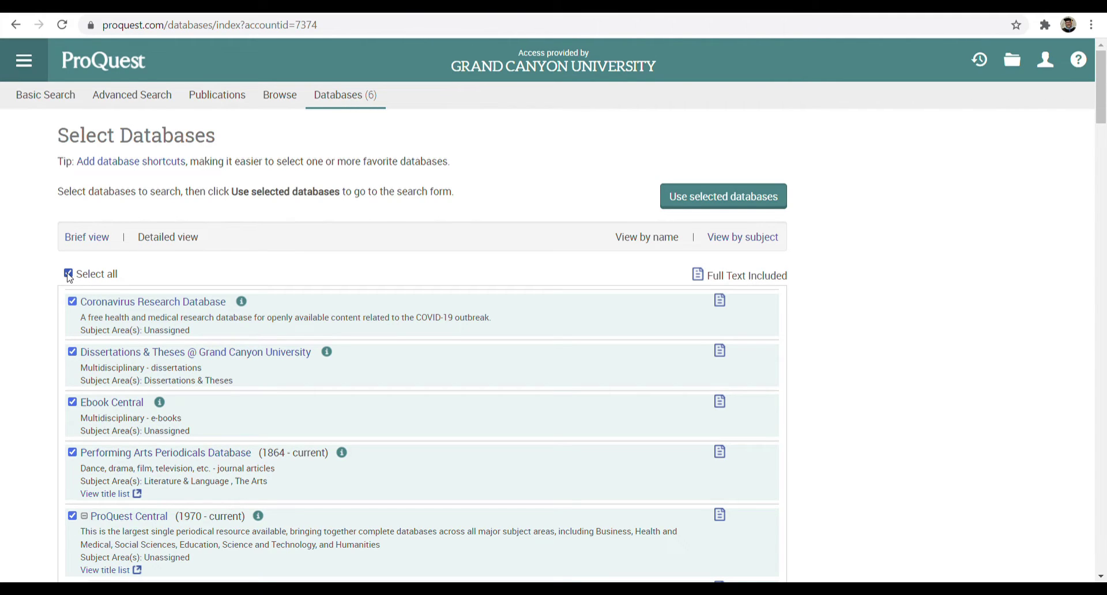
pyautogui.click(68, 275)
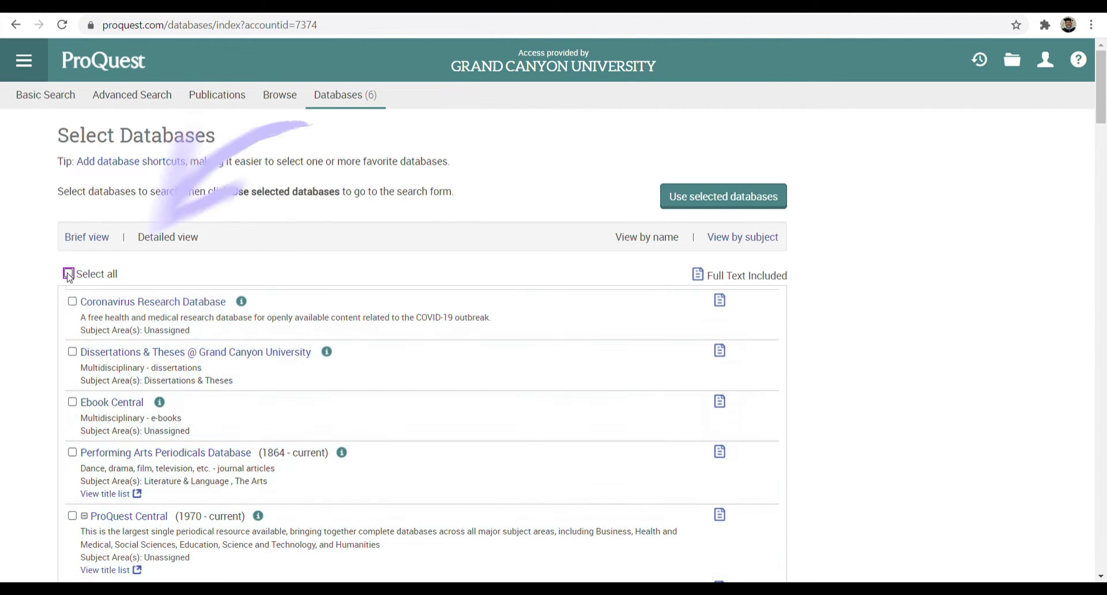
pyautogui.click(72, 353)
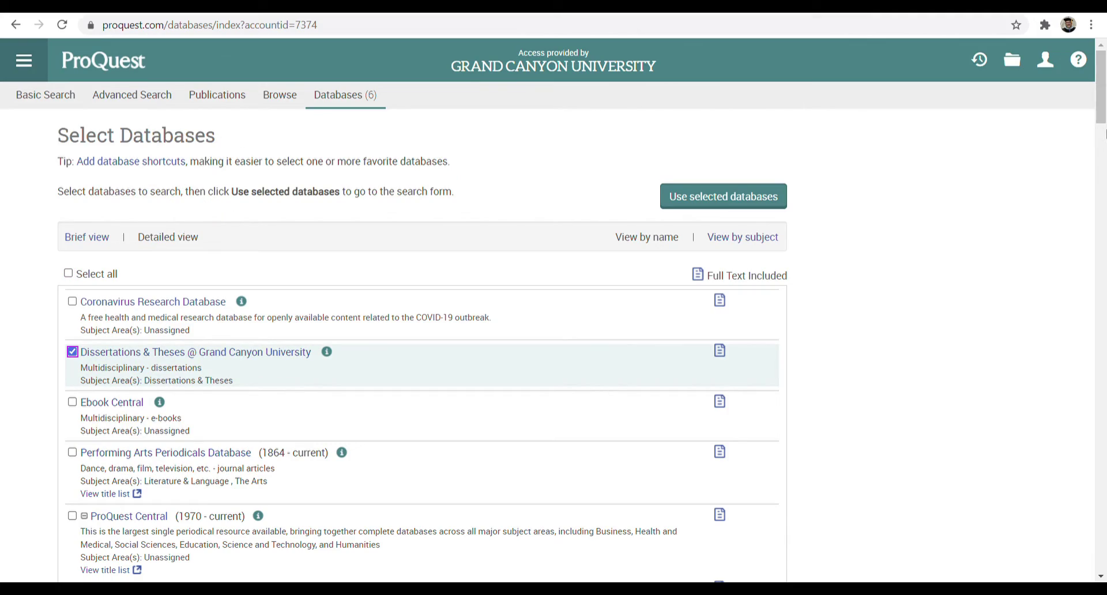
pyautogui.moveTo(1100, 111); pyautogui.dragTo(1067, 562)
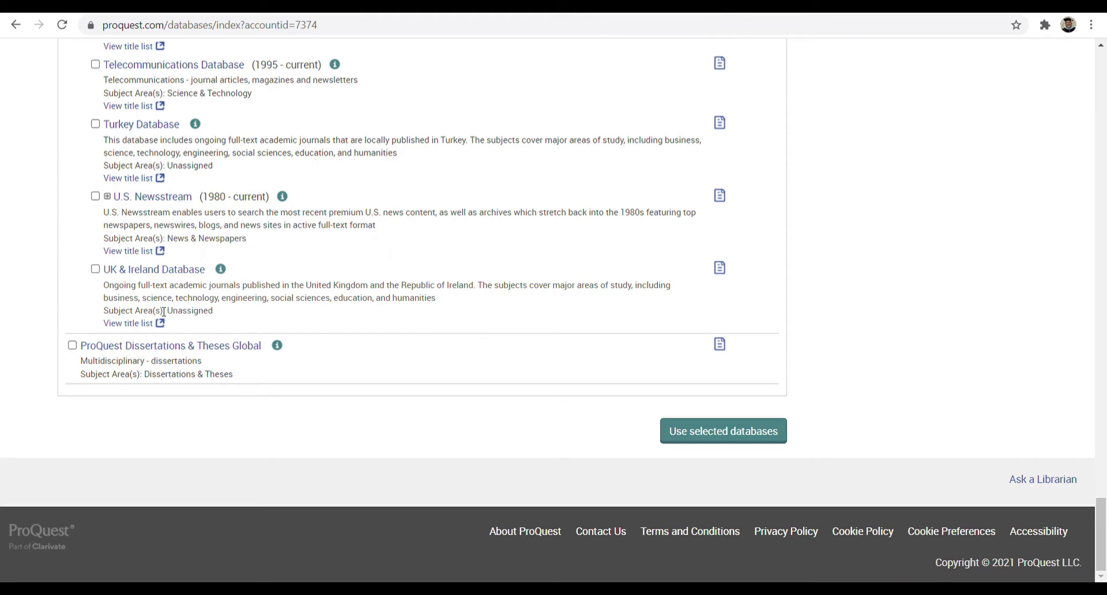
pyautogui.click(72, 346)
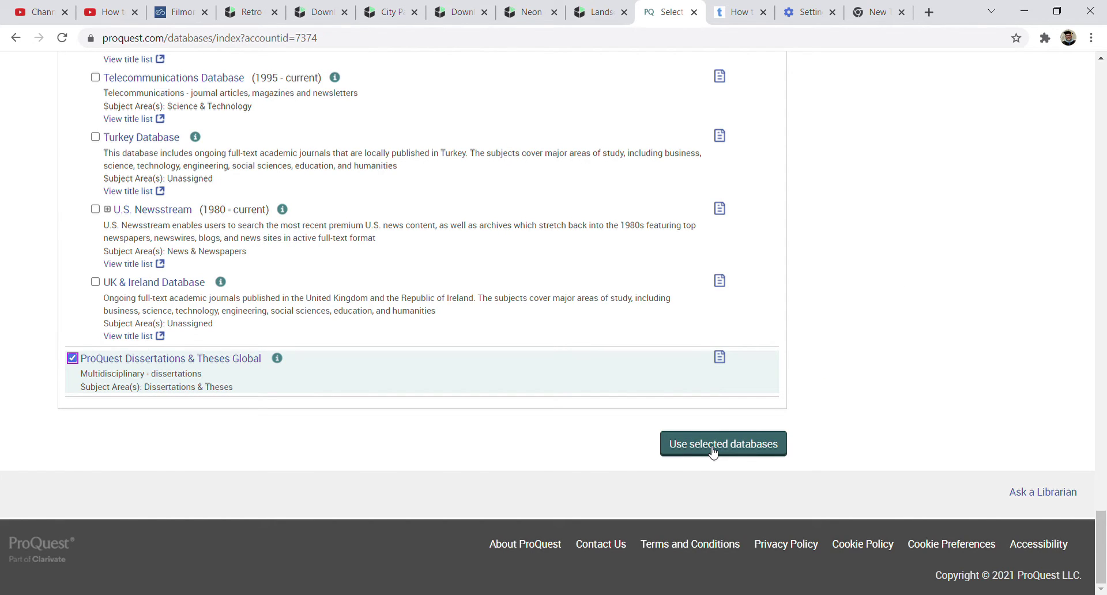
pyautogui.click(713, 452)
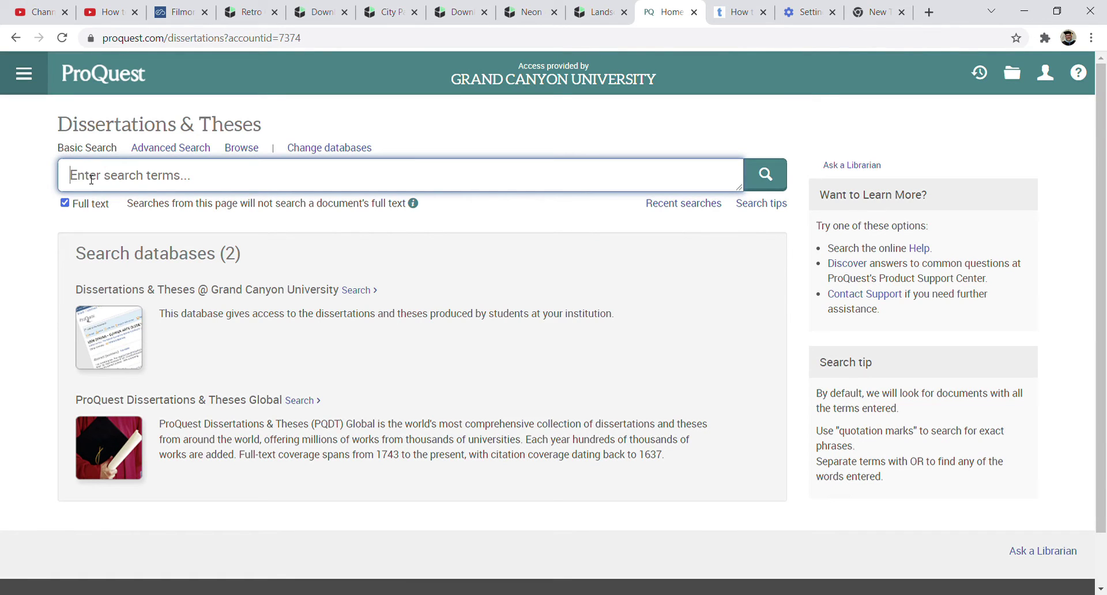
# Search the selected dissertation databases for full-text works on Special Education.
pyautogui.write('Spe')
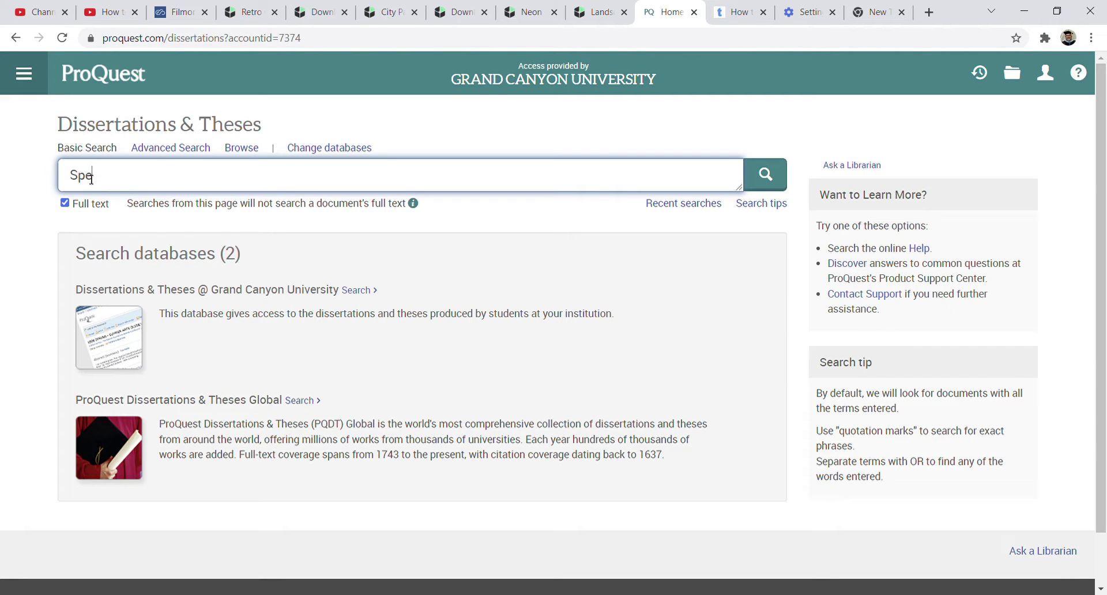
pyautogui.write('cial Education')
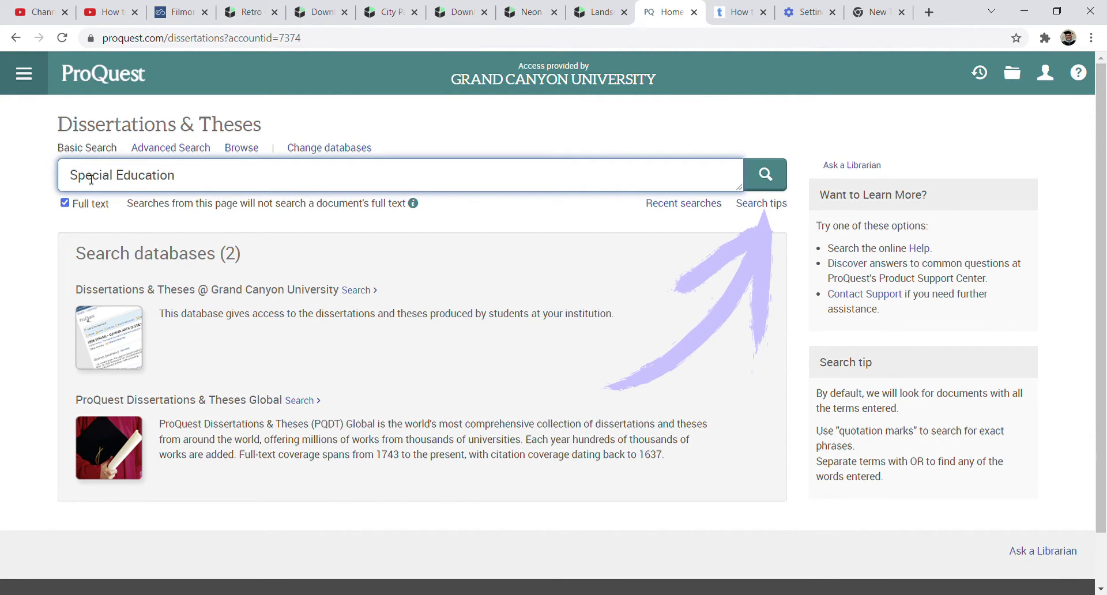
pyautogui.press('Return')
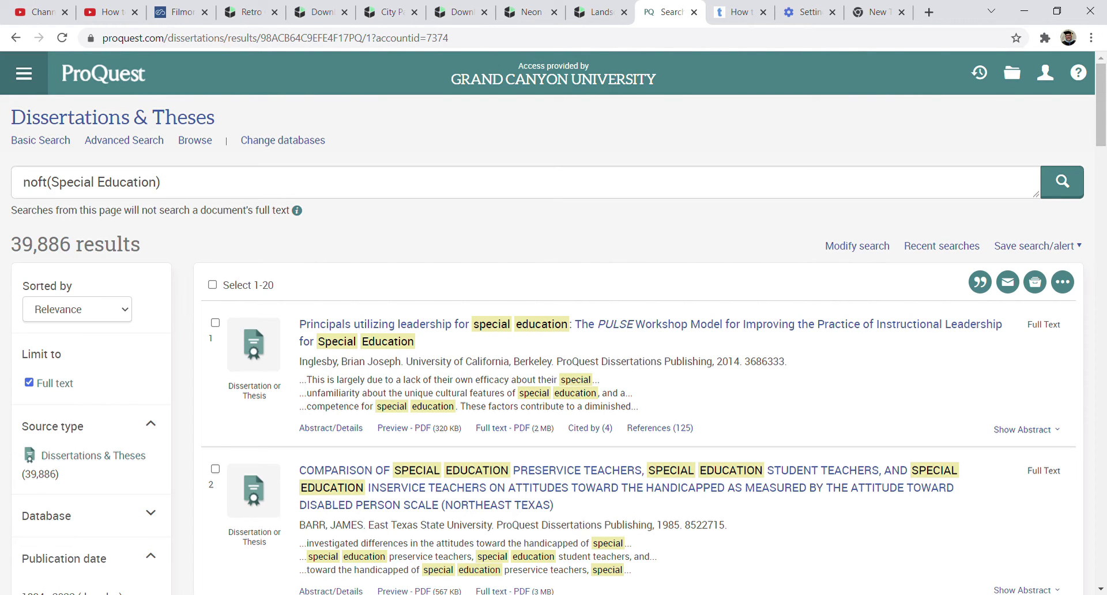
# Set the start of a custom publication date range for the results to 2017-12-31.
pyautogui.moveTo(1102, 123); pyautogui.dragTo(1102, 174)
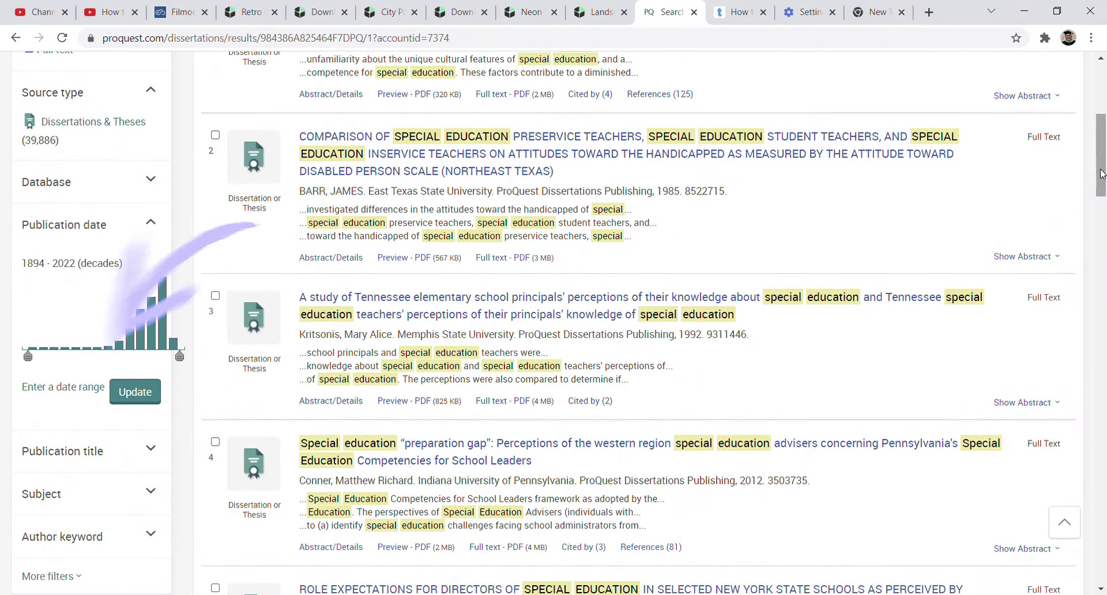
pyautogui.click(75, 387)
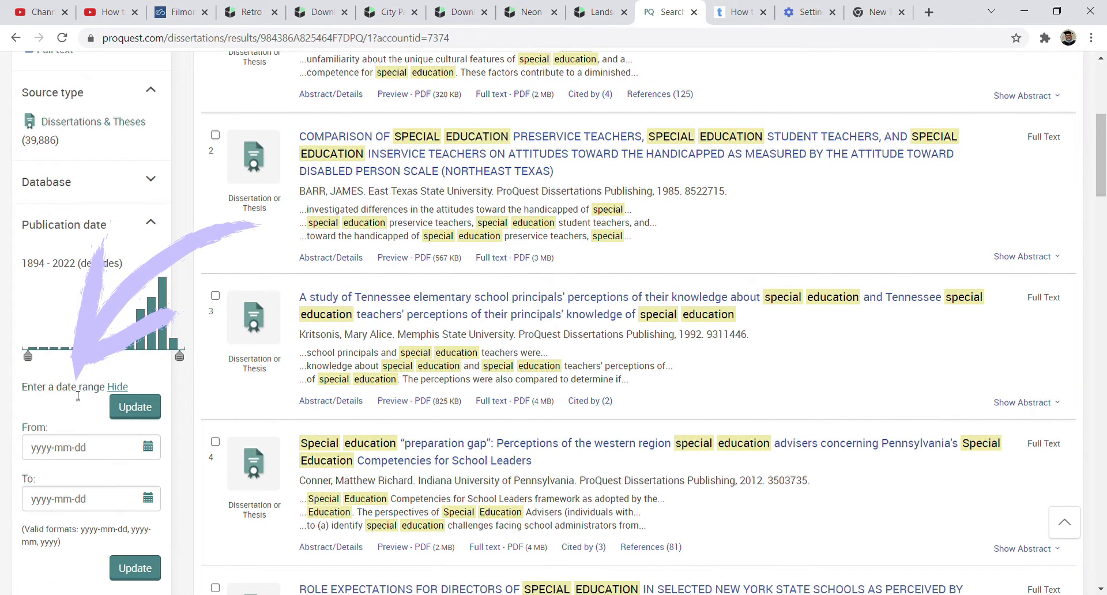
pyautogui.click(106, 451)
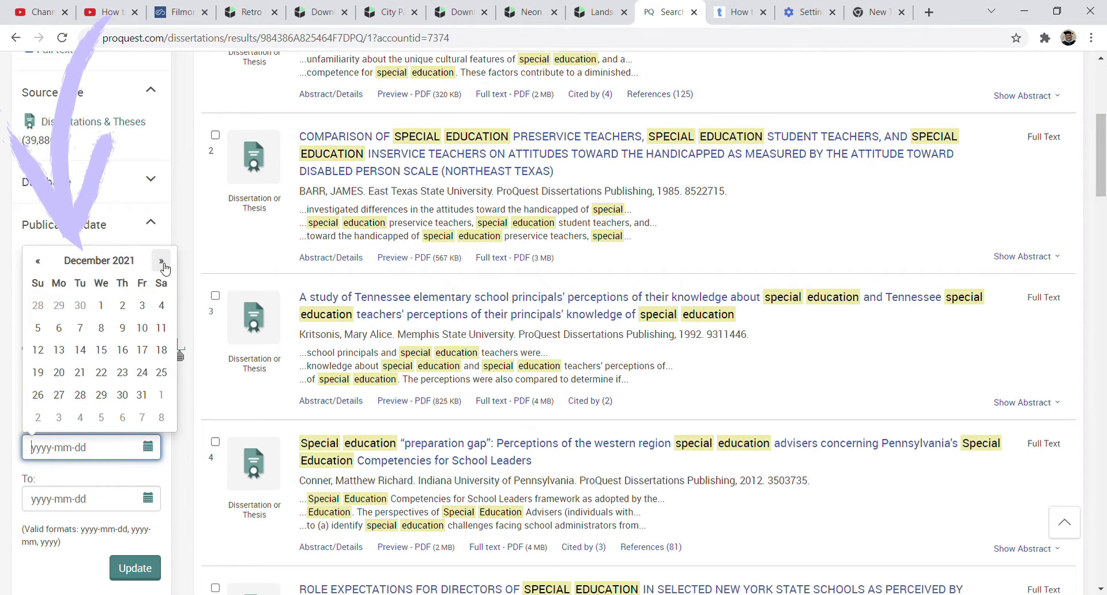
pyautogui.click(107, 262)
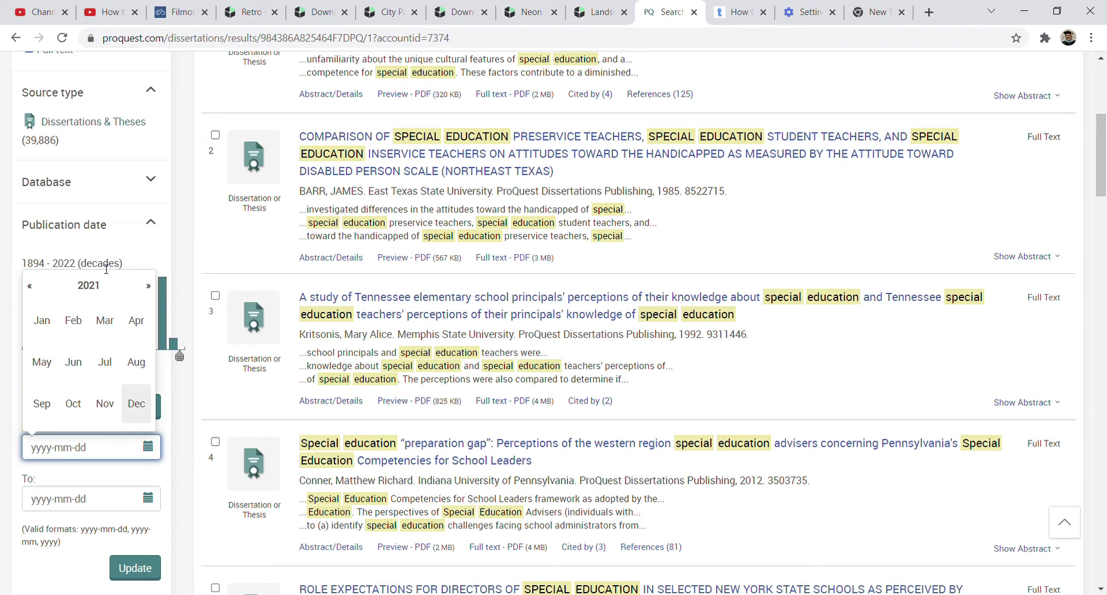
pyautogui.click(31, 288)
pyautogui.click(32, 288)
pyautogui.click(34, 288)
pyautogui.click(34, 289)
pyautogui.click(137, 405)
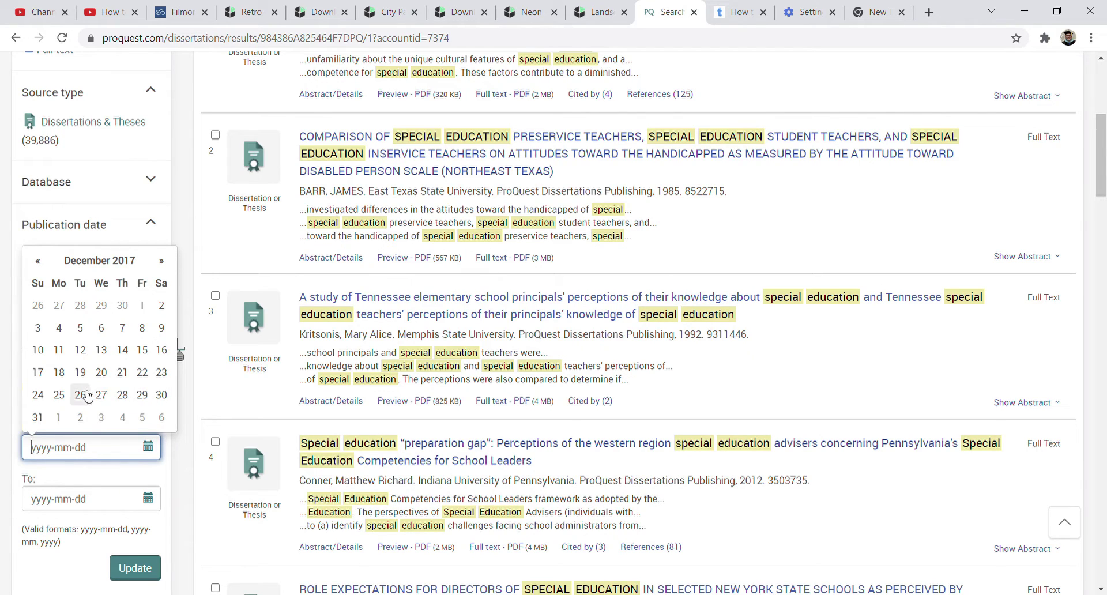
pyautogui.click(44, 416)
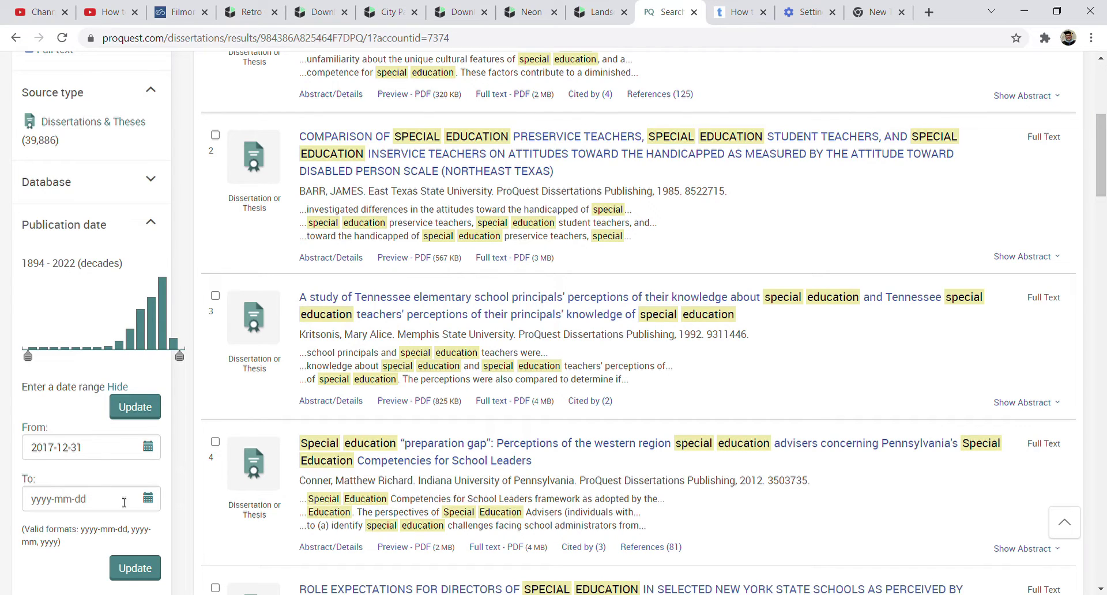
# Set the range's end date to 2021-12-31, apply the date filter and change the results' sort order.
pyautogui.click(155, 506)
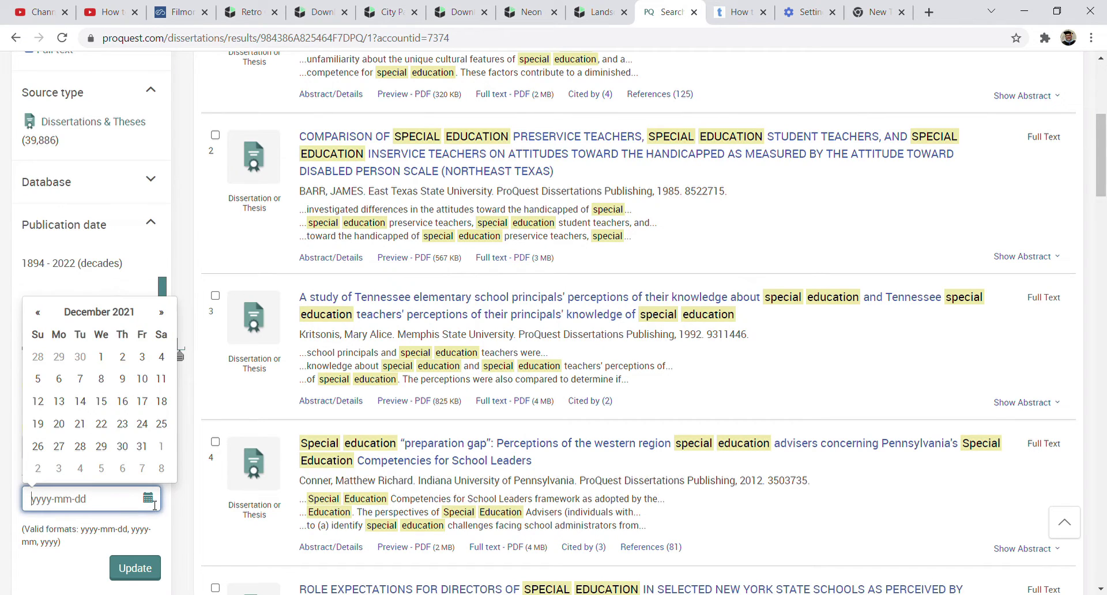
pyautogui.click(147, 449)
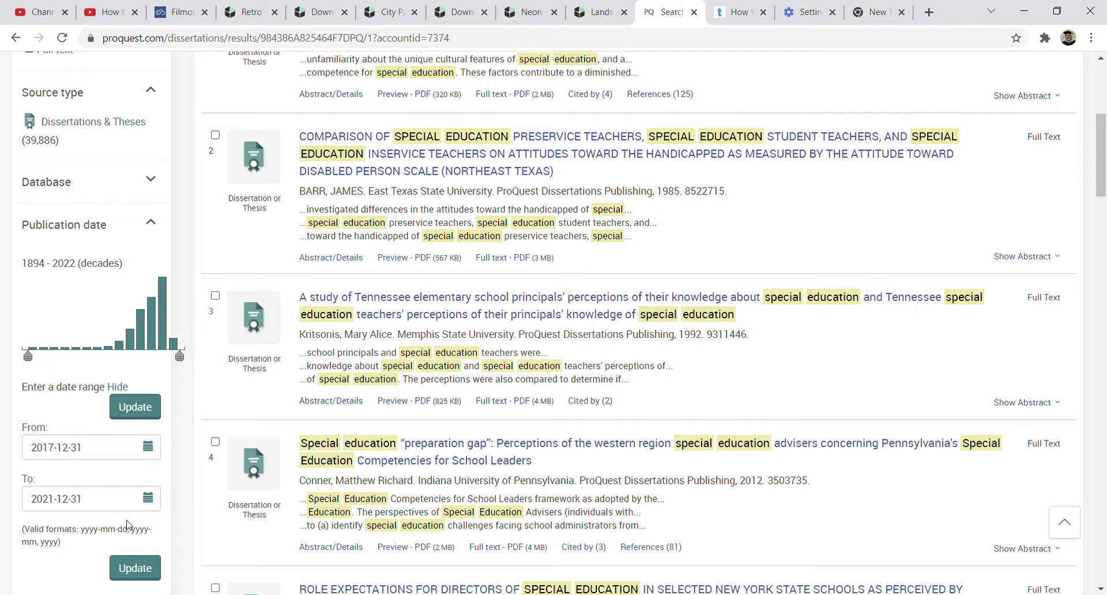
pyautogui.click(135, 569)
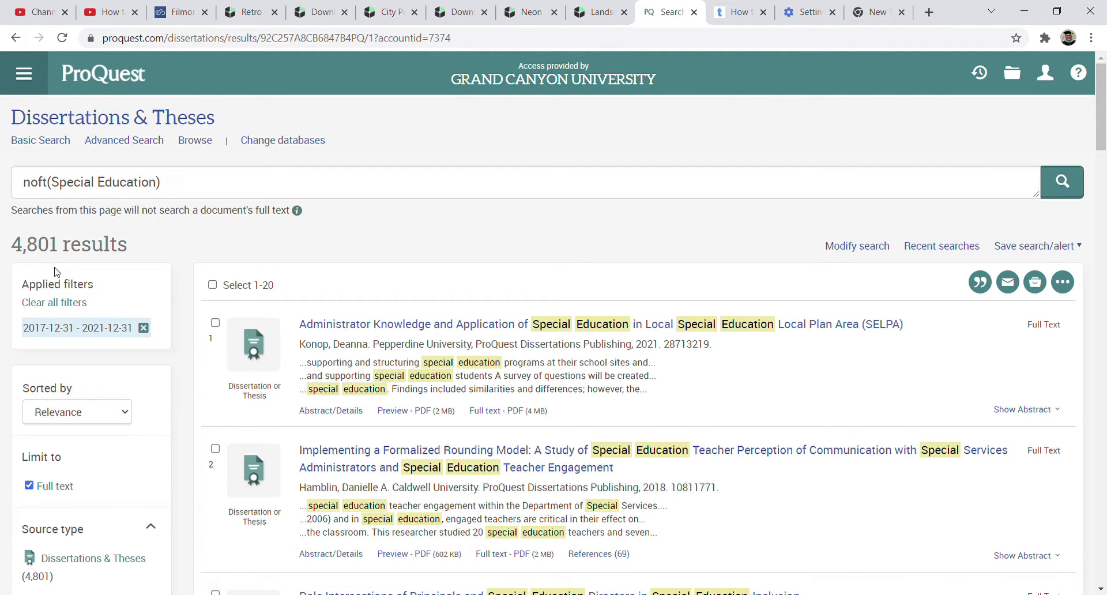
pyautogui.click(123, 417)
pyautogui.click(75, 439)
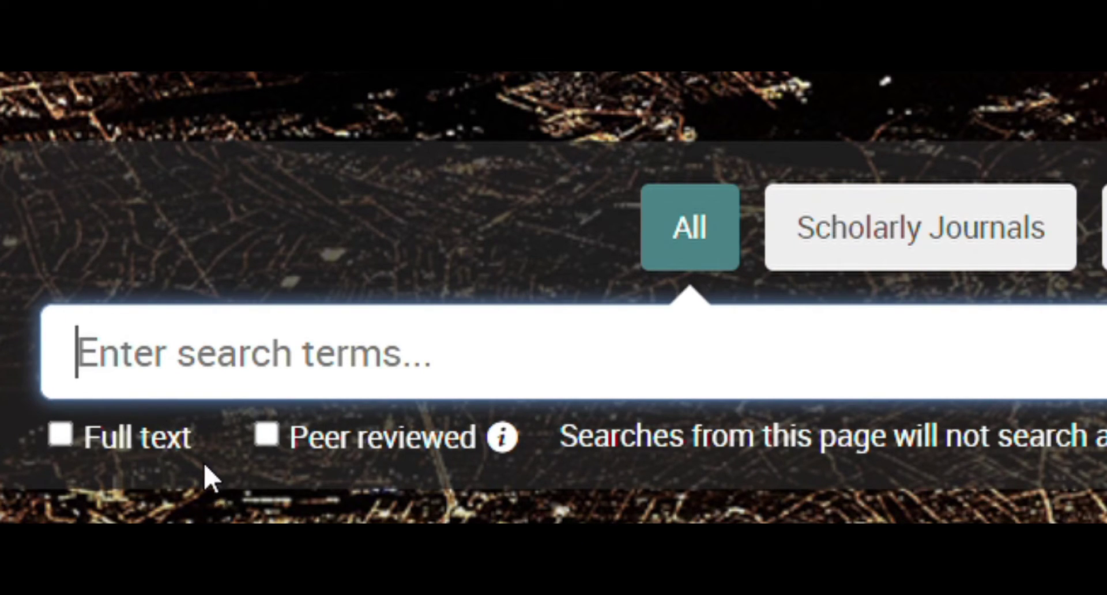
# Limit the basic search to full-text, peer-reviewed items in Scholarly Journals.
pyautogui.click(64, 441)
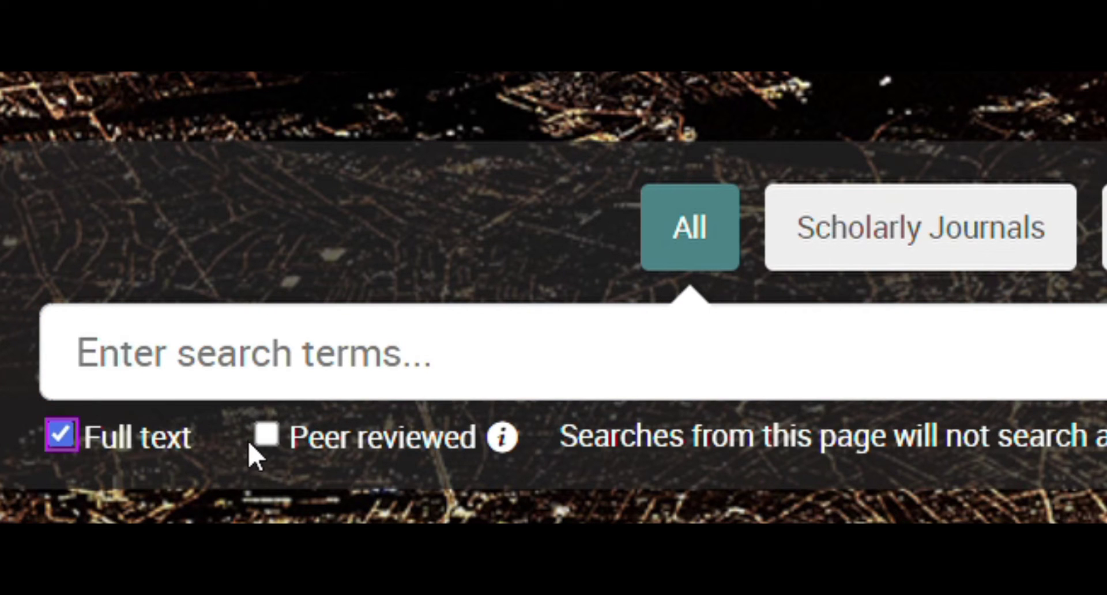
pyautogui.click(265, 438)
pyautogui.click(979, 232)
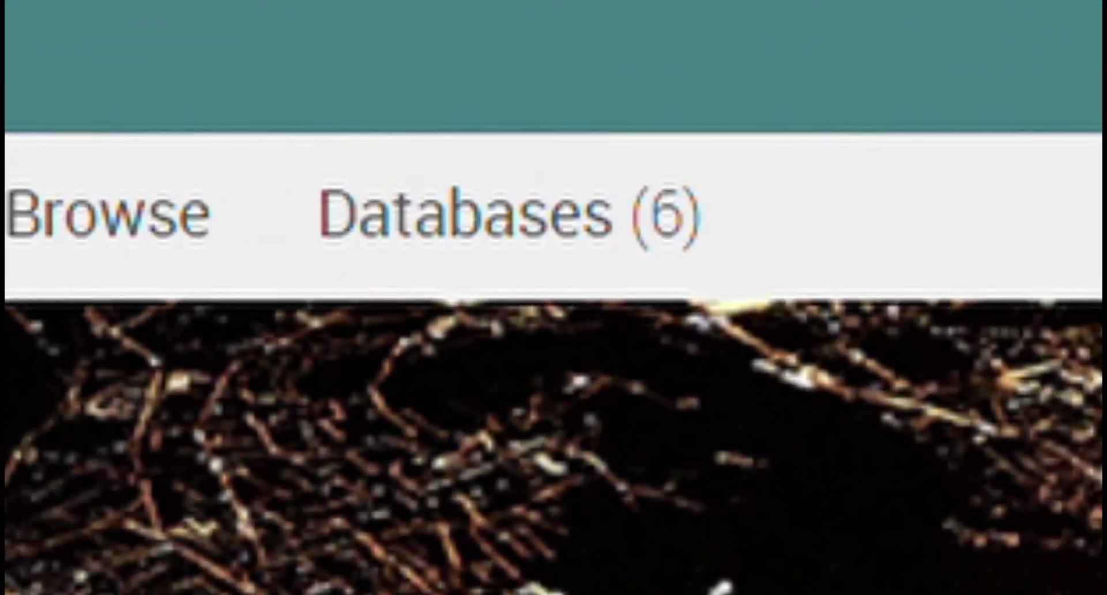
# Deselect all databases in the database list and select only ProQuest Central with its sub-databases.
pyautogui.click(531, 141)
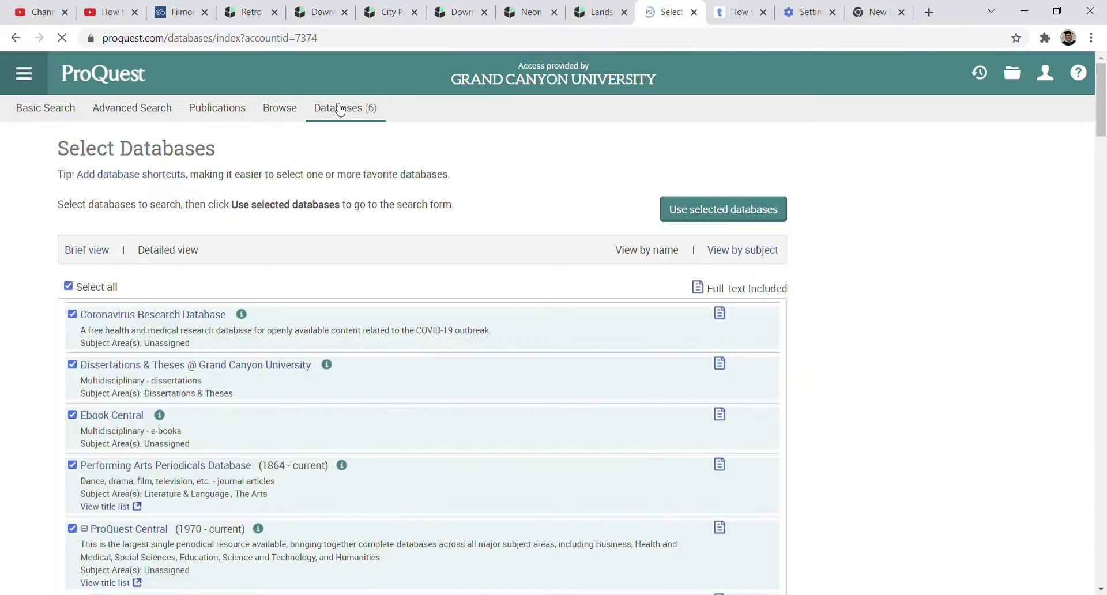
pyautogui.click(68, 286)
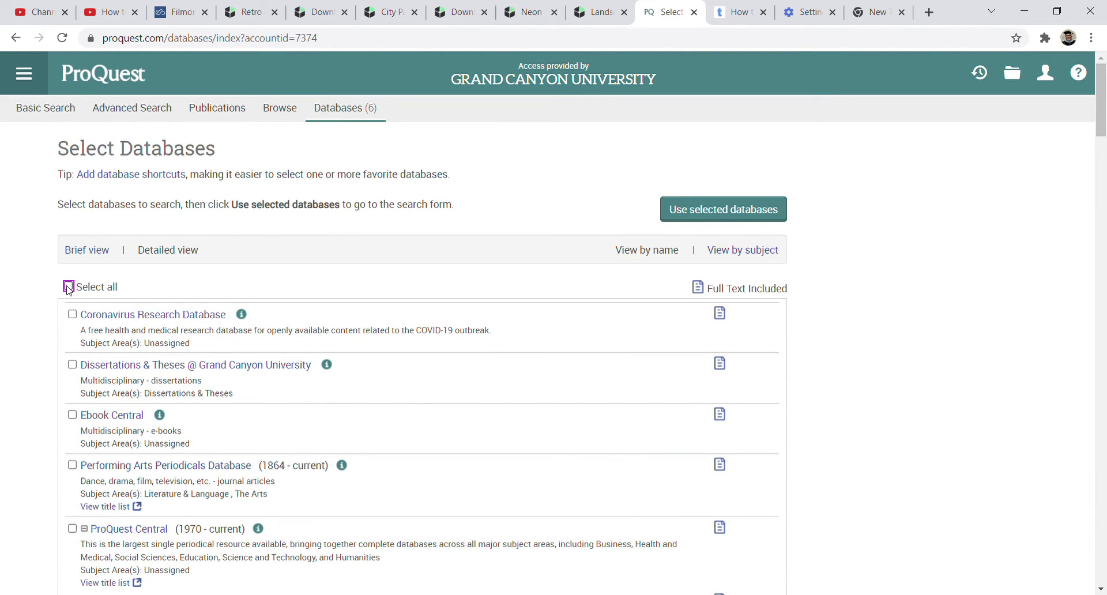
pyautogui.click(72, 529)
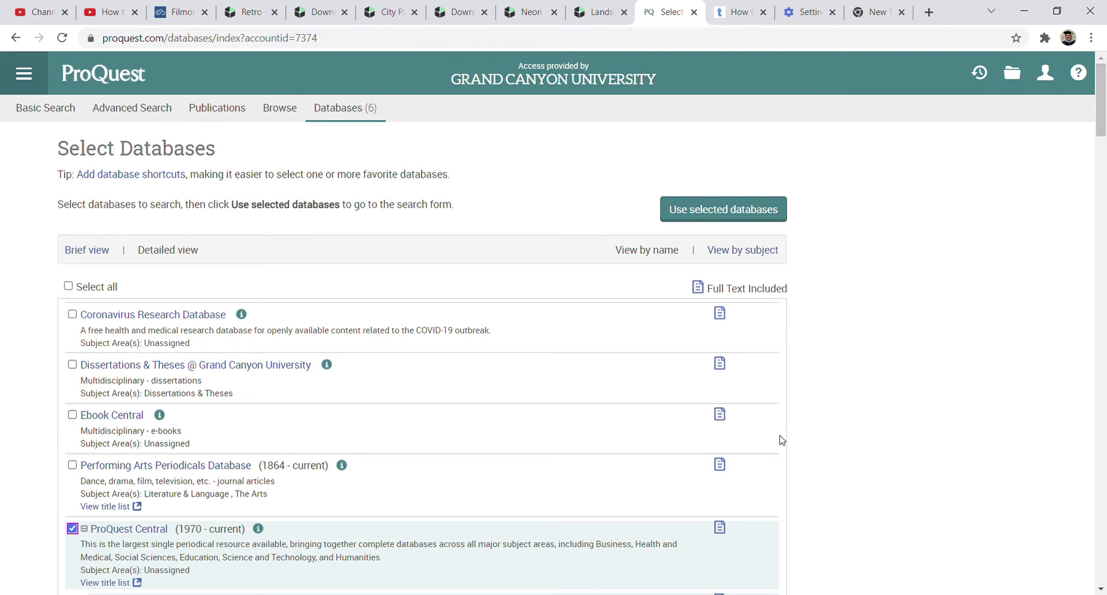
# Exclude regional sub-databases of ProQuest Central, including Turkey, East & South Asia and Continental Europe, and use the remaining selection.
pyautogui.moveTo(1099, 98); pyautogui.dragTo(1103, 525)
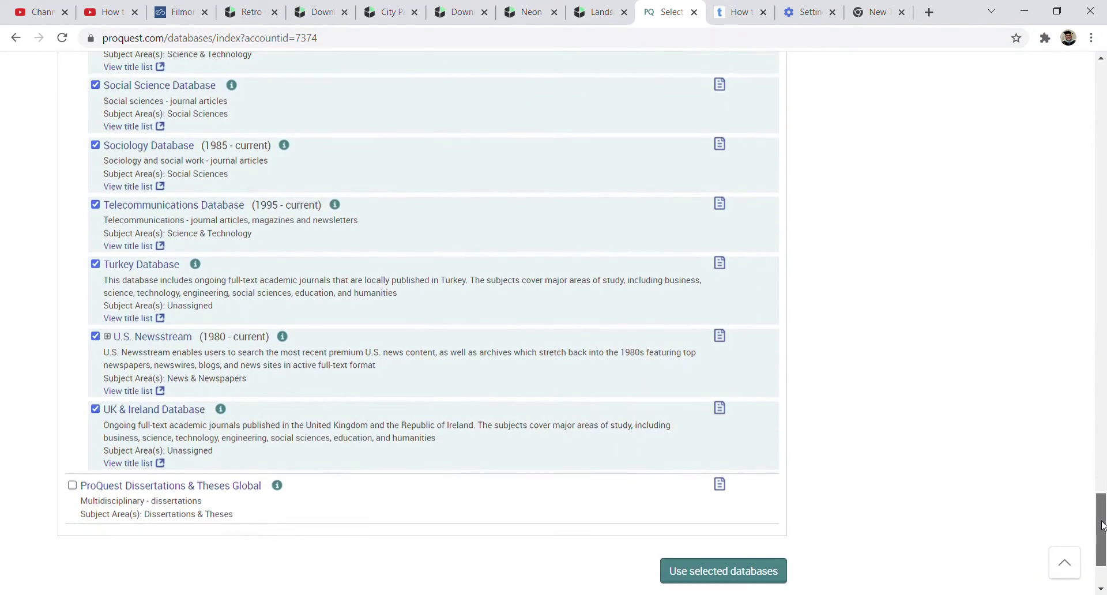
pyautogui.click(95, 264)
pyautogui.scroll(18, 95, 264)
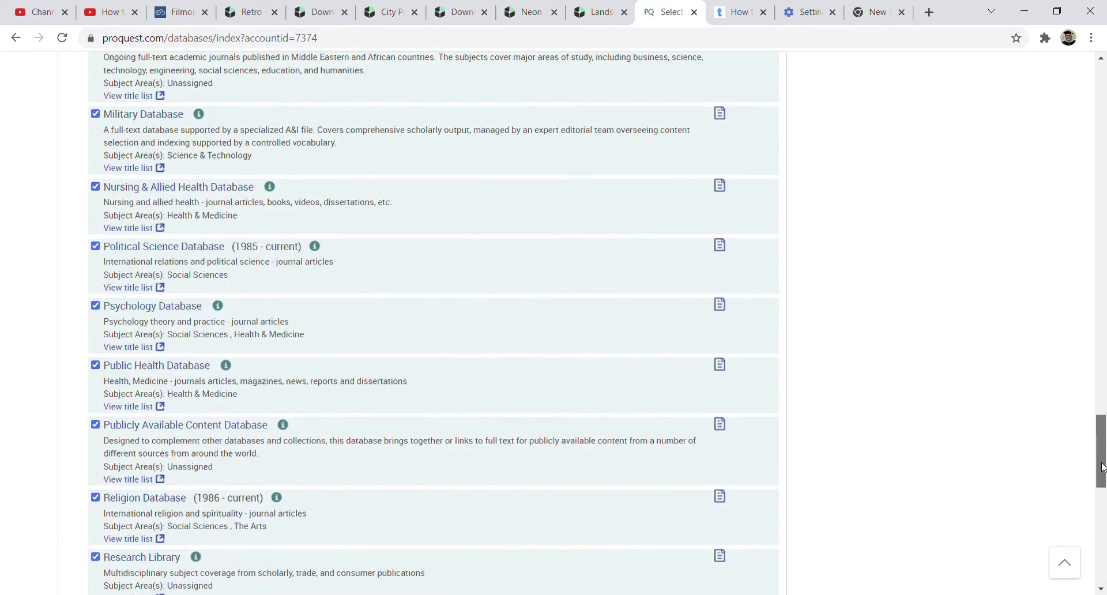
pyautogui.click(95, 238)
pyautogui.click(95, 165)
pyautogui.click(95, 93)
pyautogui.scroll(8, 148, 513)
pyautogui.click(95, 376)
pyautogui.click(96, 99)
pyautogui.scroll(8, 687, 314)
pyautogui.click(95, 534)
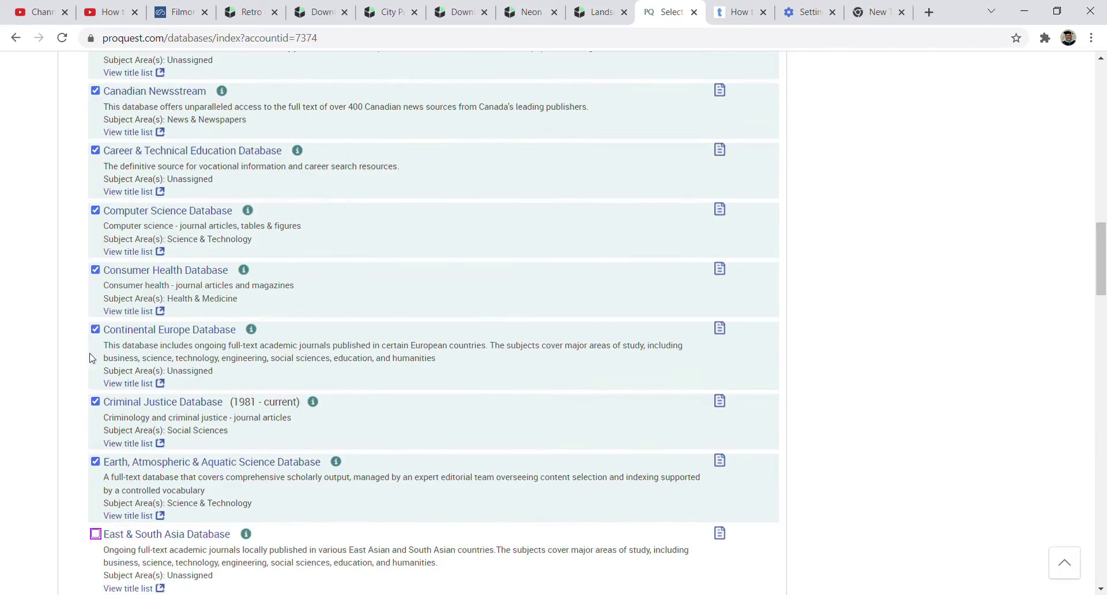
pyautogui.click(95, 329)
pyautogui.click(95, 419)
pyautogui.click(96, 275)
pyautogui.click(95, 202)
pyautogui.scroll(6, 95, 231)
pyautogui.click(95, 272)
pyautogui.moveTo(1100, 167); pyautogui.dragTo(1097, 556)
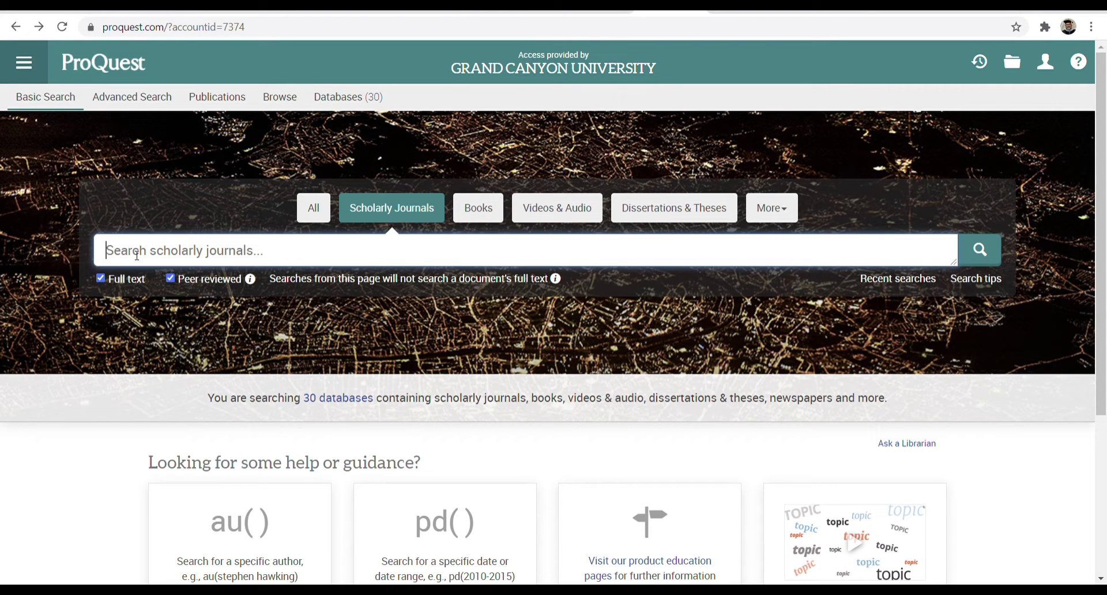
# Search the scholarly journals for "pandemic work from home".
pyautogui.write('pandemic')
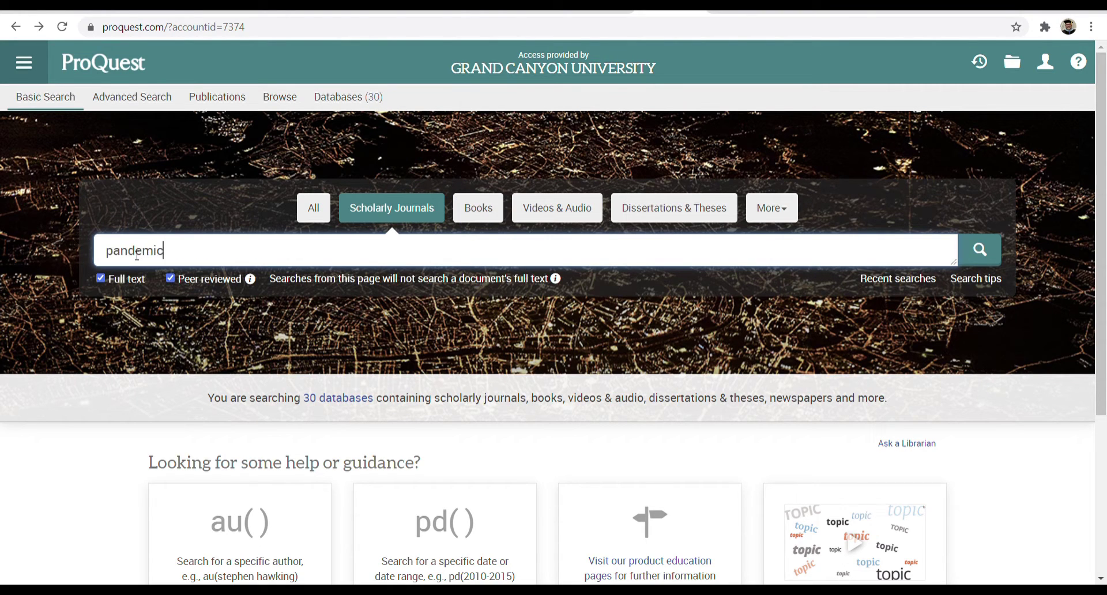
pyautogui.write(' work from home')
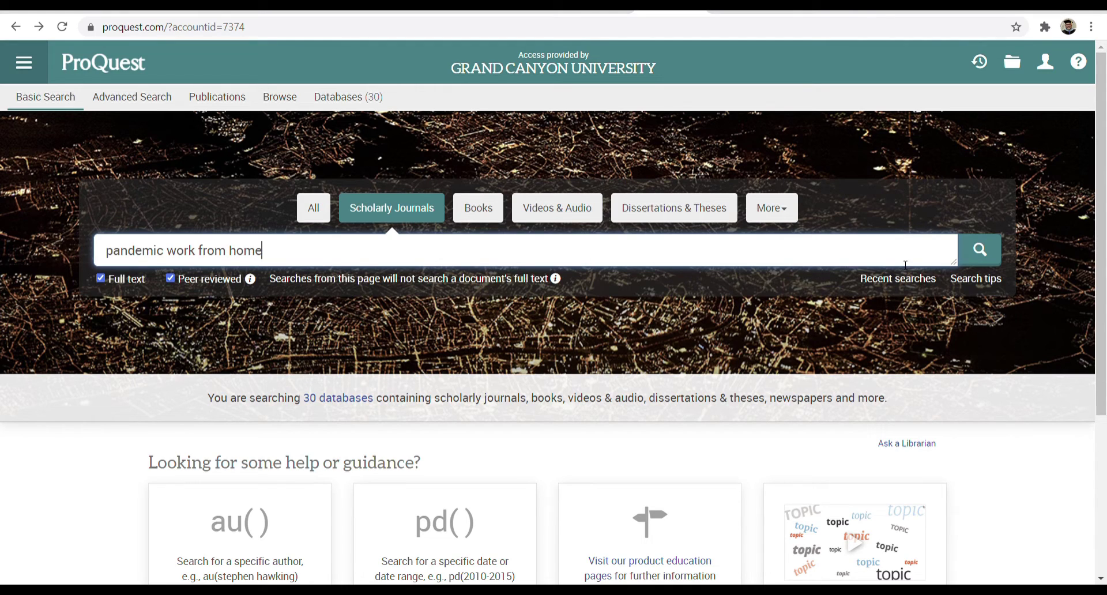
pyautogui.click(978, 251)
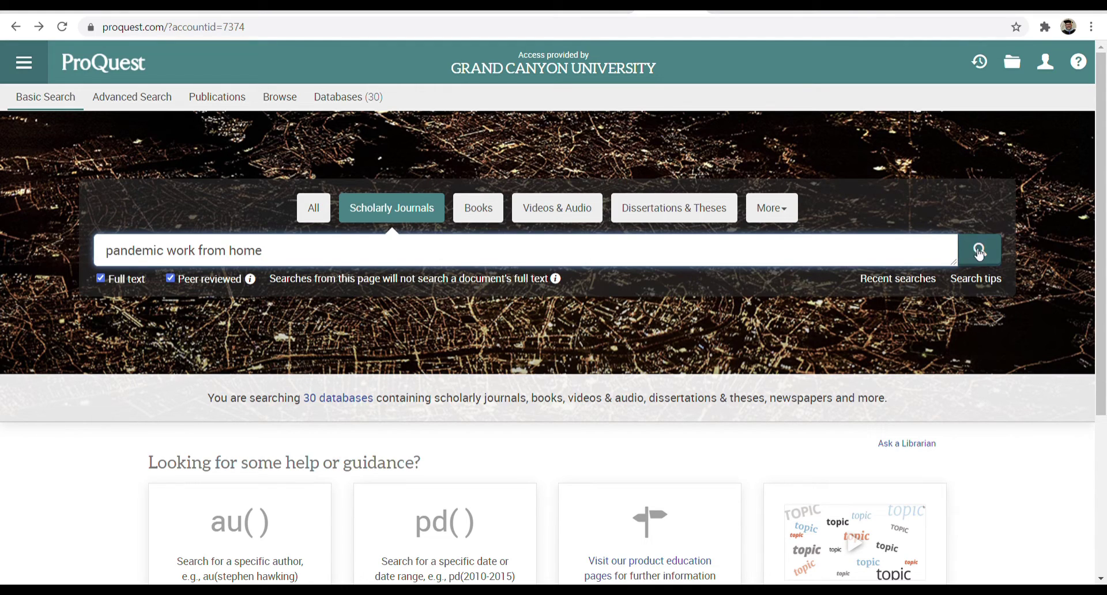